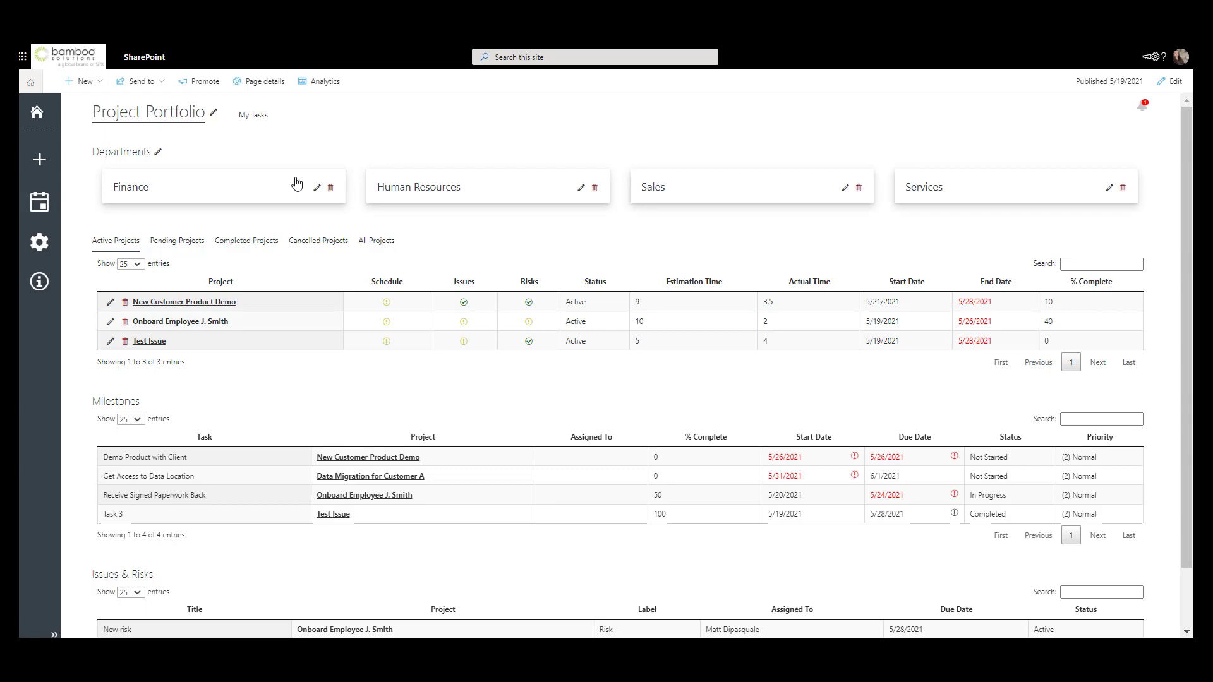
# Step: Open the Finance department's details for editing and scroll through them
pyautogui.click(318, 192)
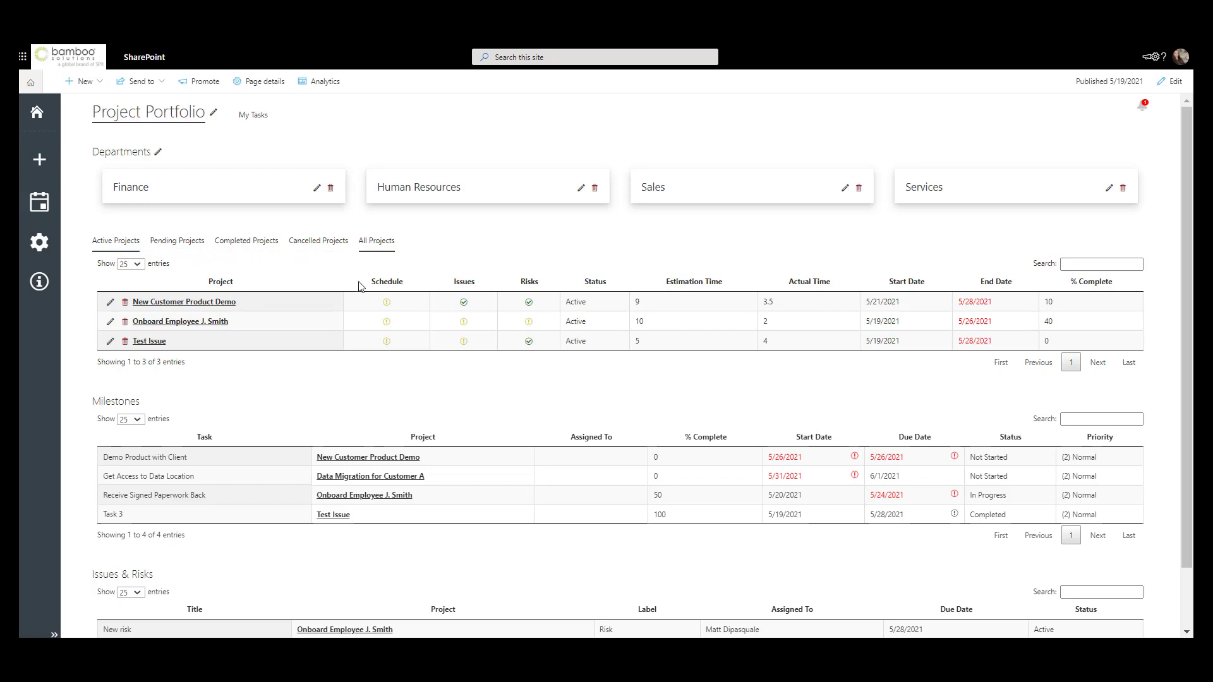
pyautogui.scroll(-1, 139, 338)
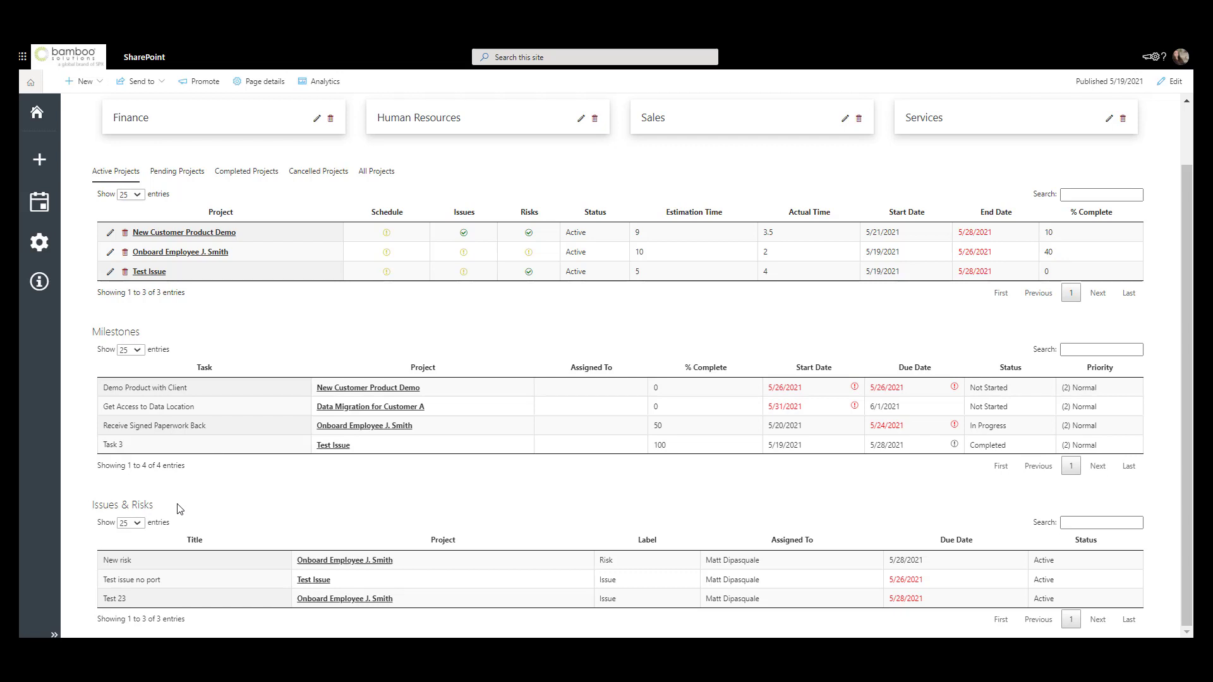
pyautogui.scroll(1, 180, 508)
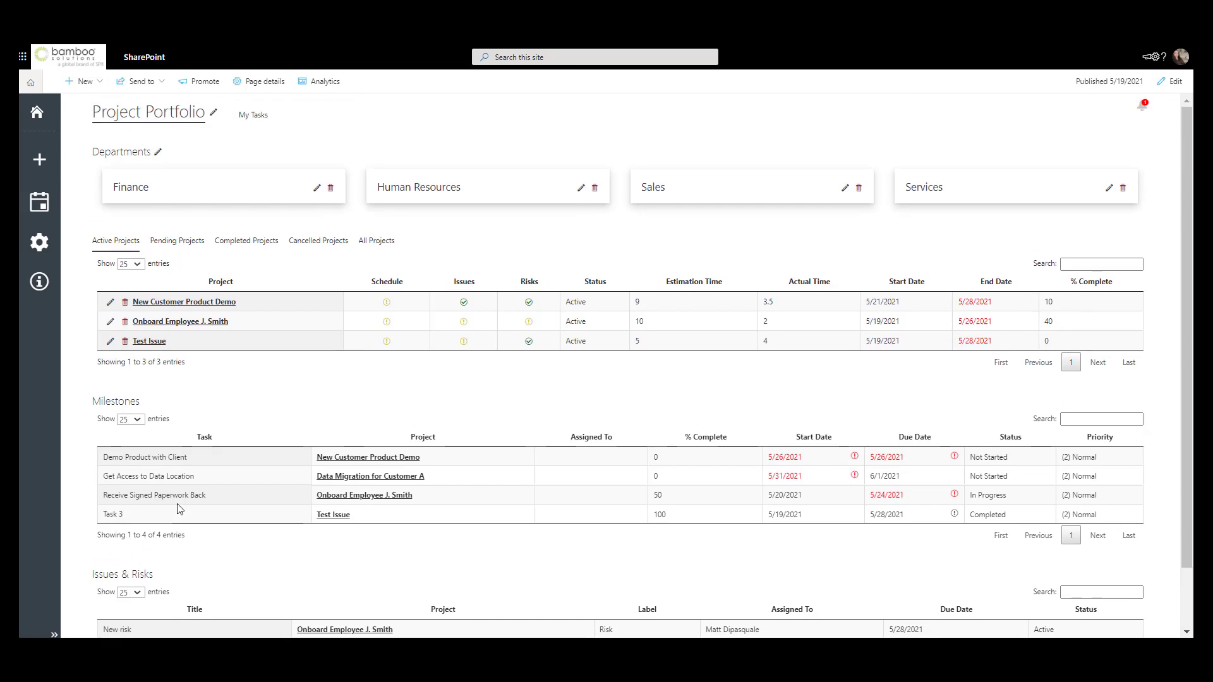
# Step: View My Tasks, return to the portfolio, and show the new department/project options
pyautogui.click(259, 119)
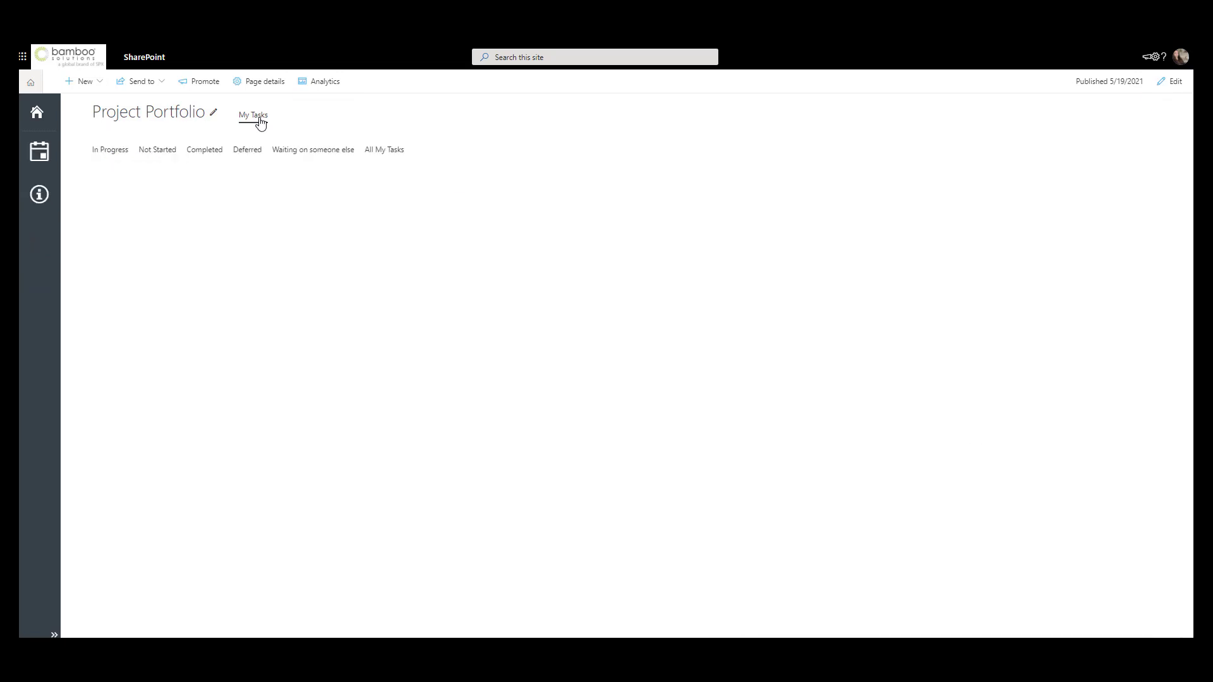
pyautogui.click(192, 119)
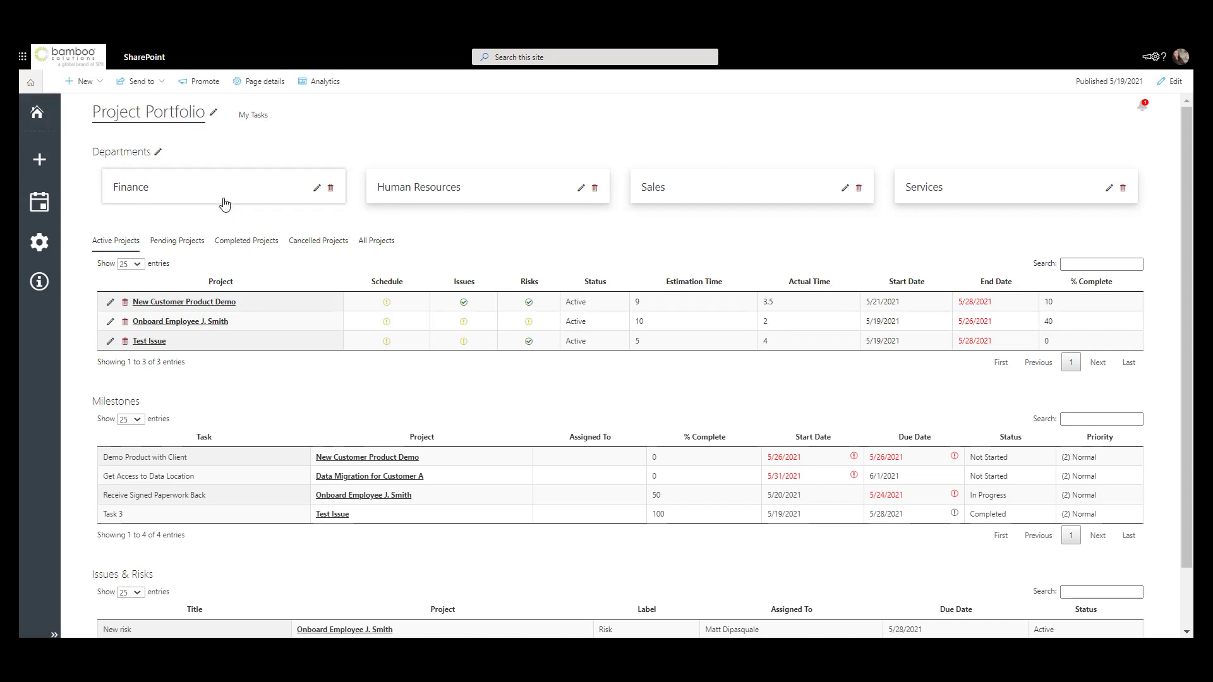
pyautogui.click(39, 168)
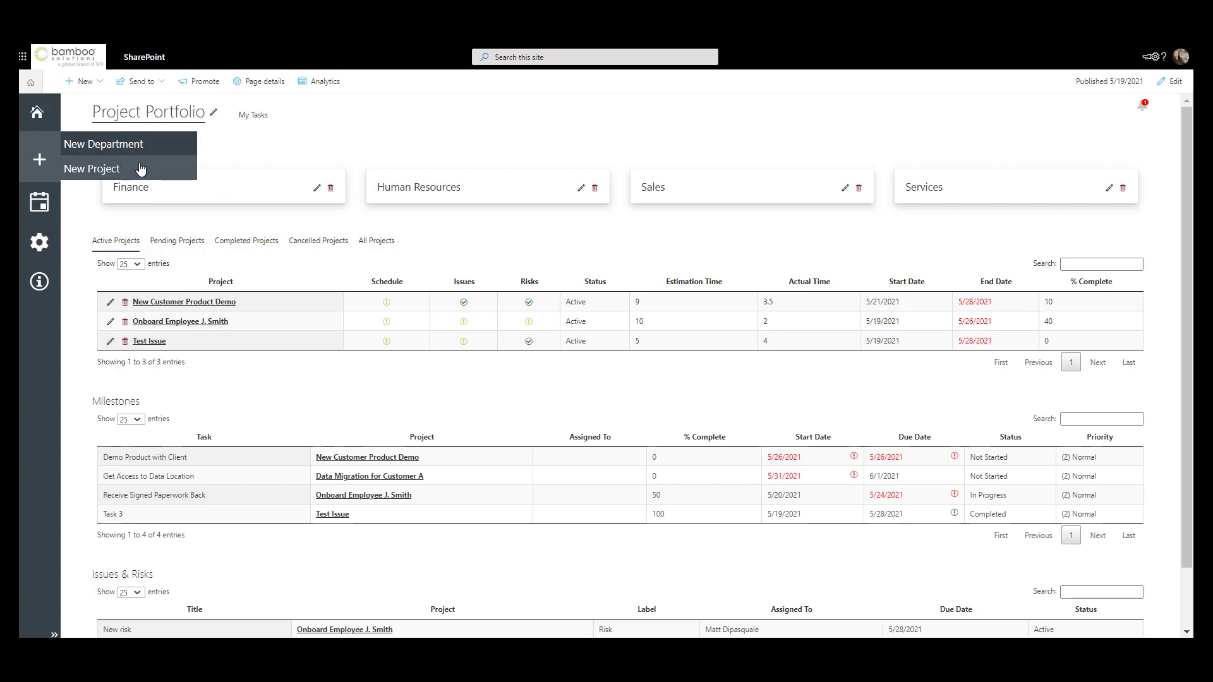
# Step: Open the May 2021 portfolio calendar in Month view and check its project legend
pyautogui.click(37, 210)
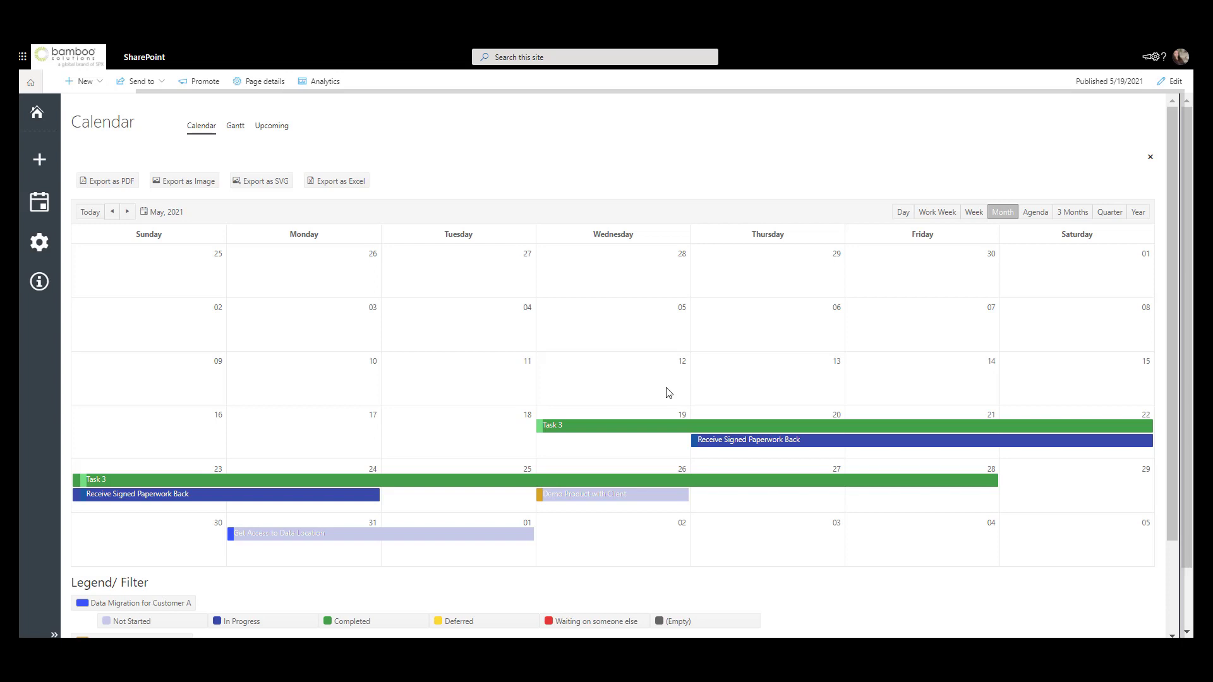
pyautogui.scroll(-2, 477, 470)
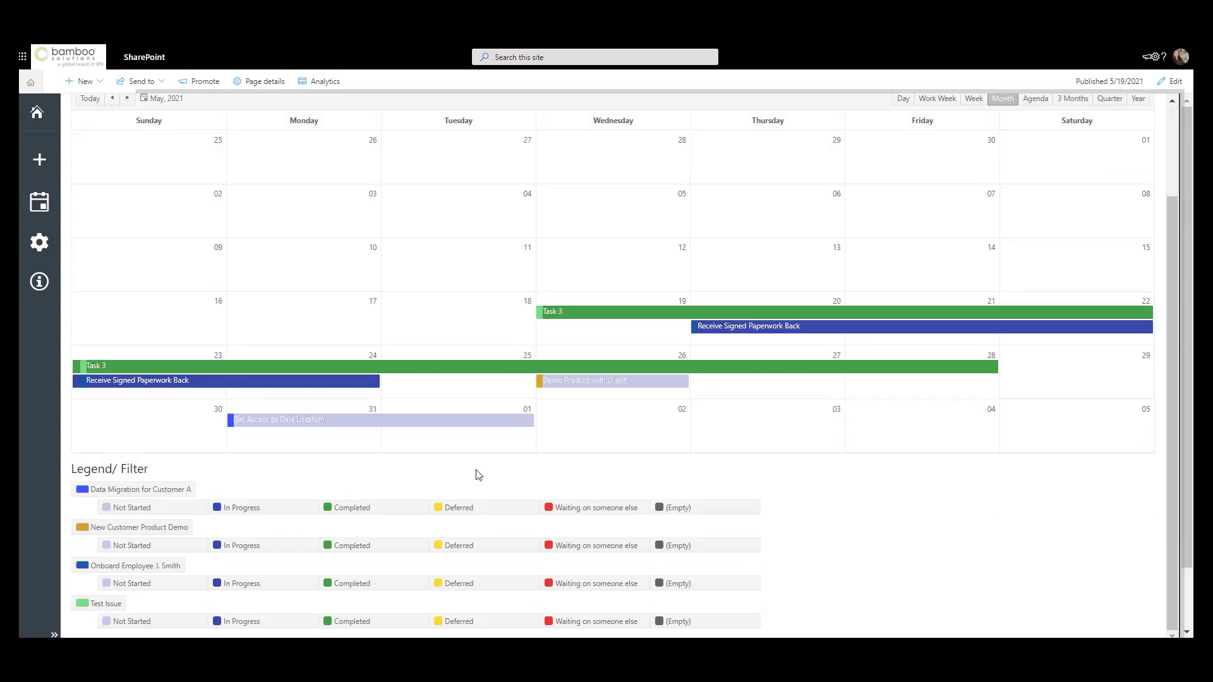
pyautogui.scroll(2, 478, 475)
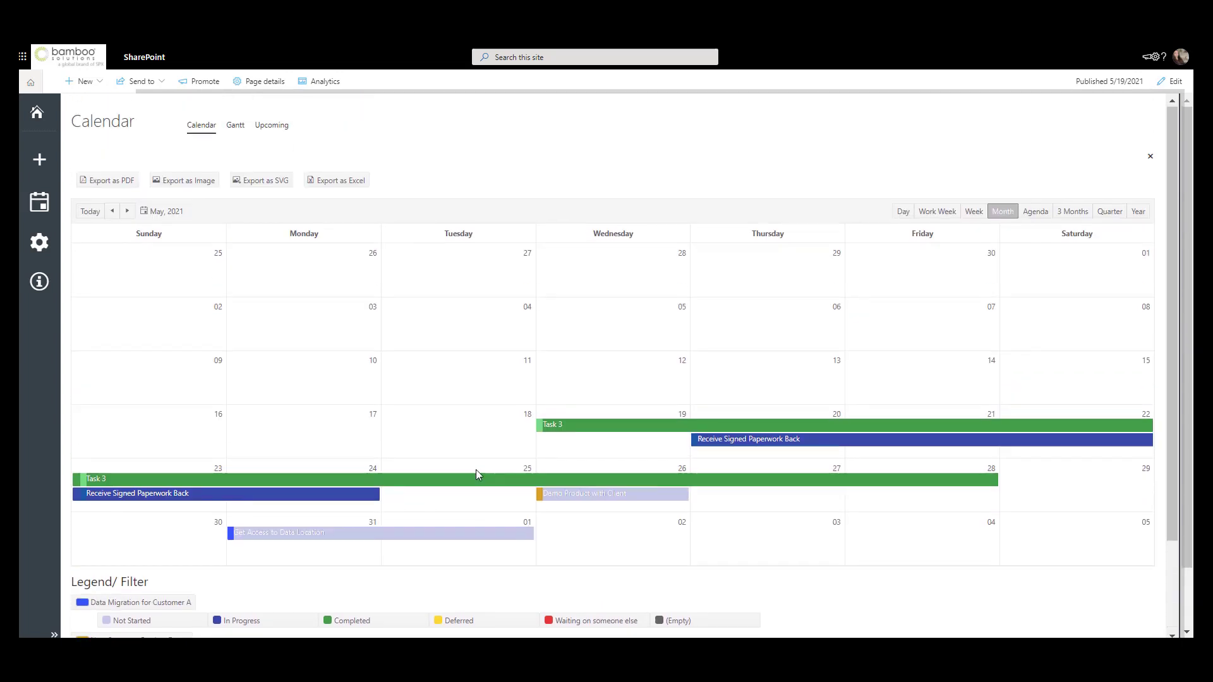
# Step: Review project creators, project templates and About (version 1.21.05.17), then close the windows
pyautogui.click(44, 249)
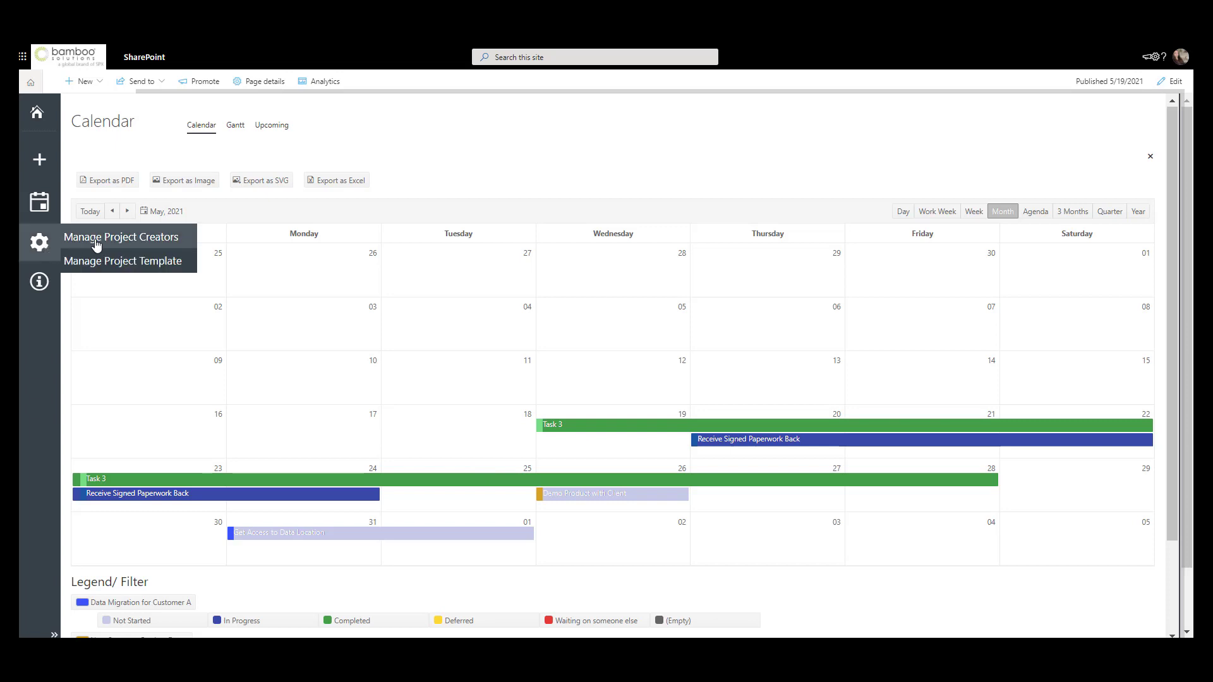
pyautogui.click(129, 244)
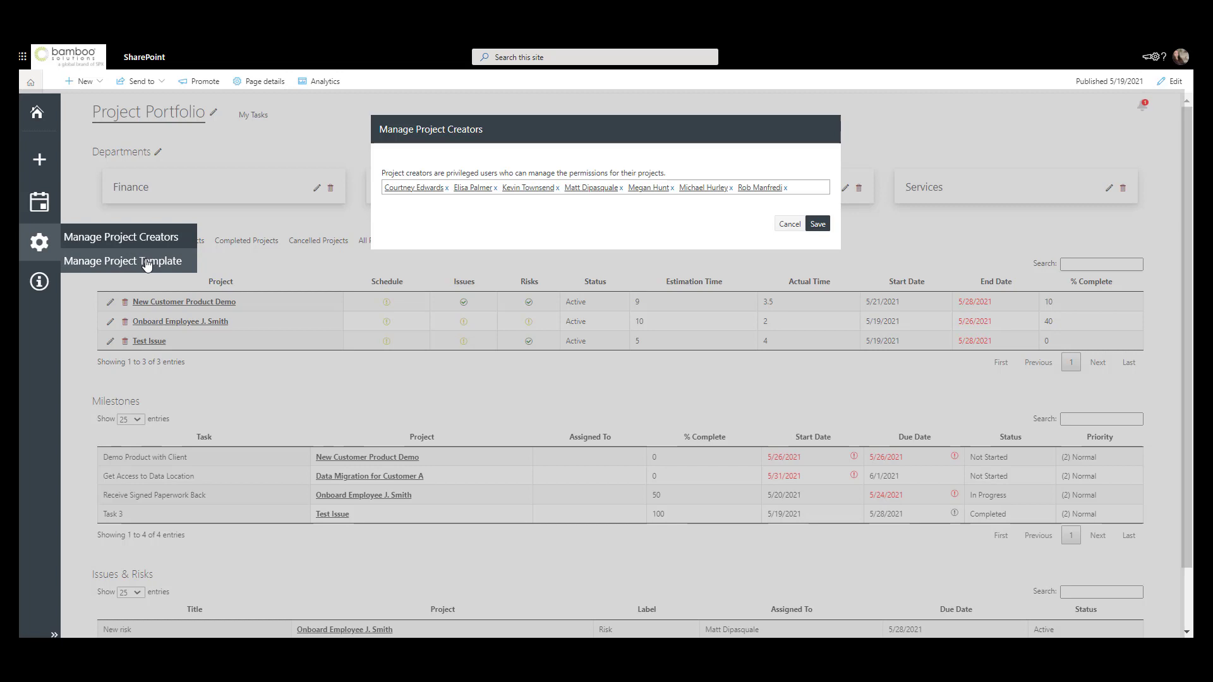
pyautogui.click(147, 264)
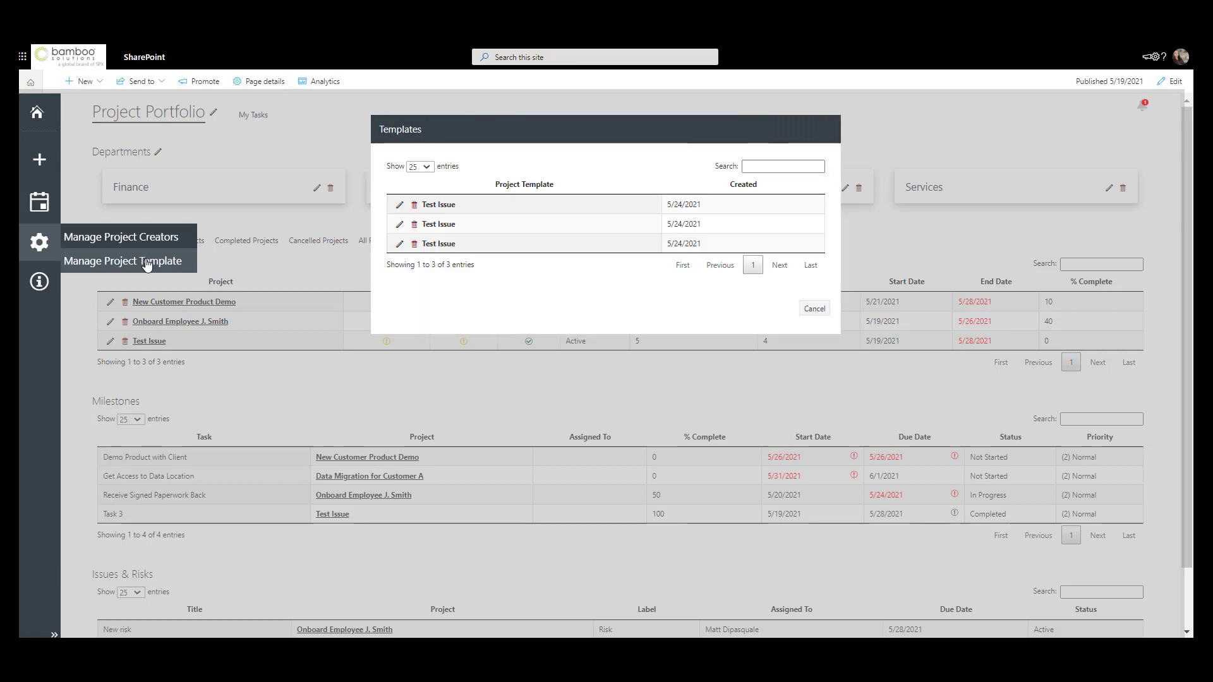
pyautogui.click(39, 281)
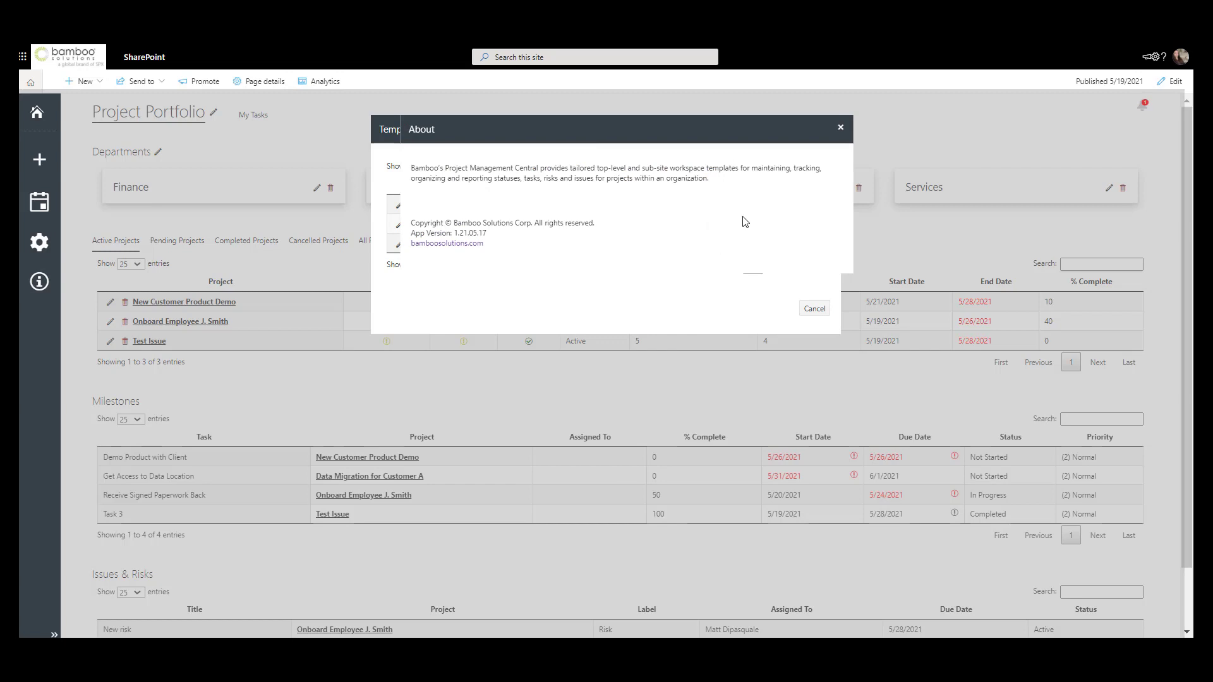
pyautogui.click(840, 127)
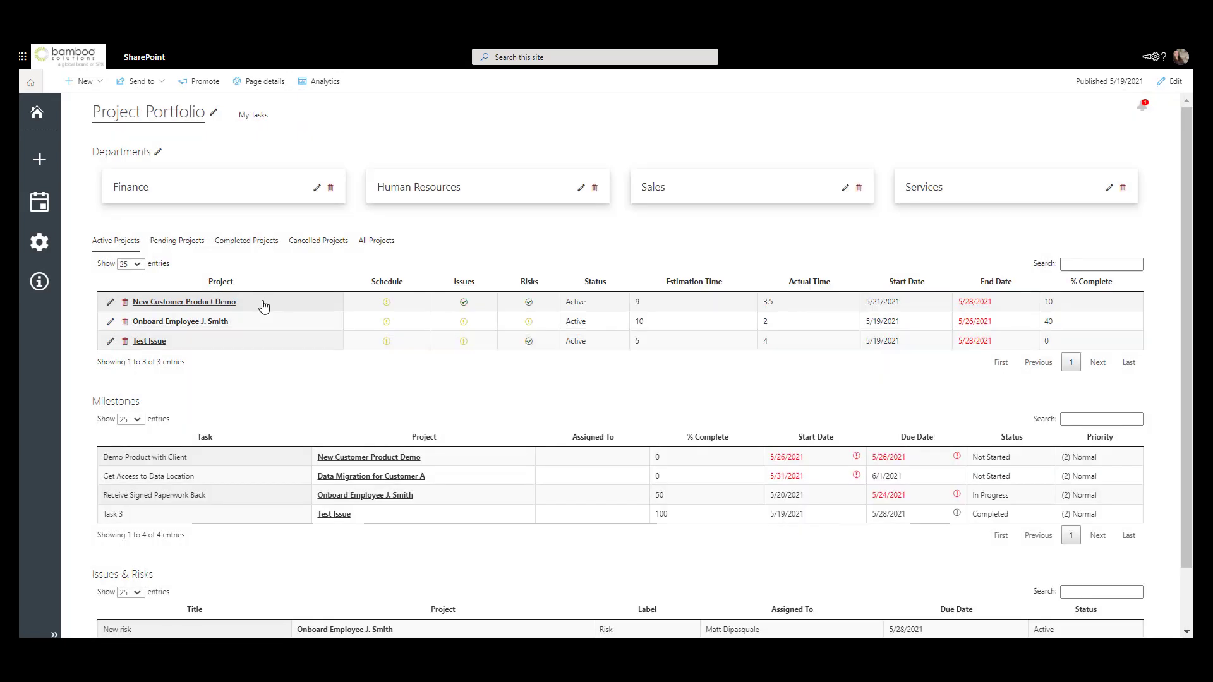
pyautogui.click(228, 303)
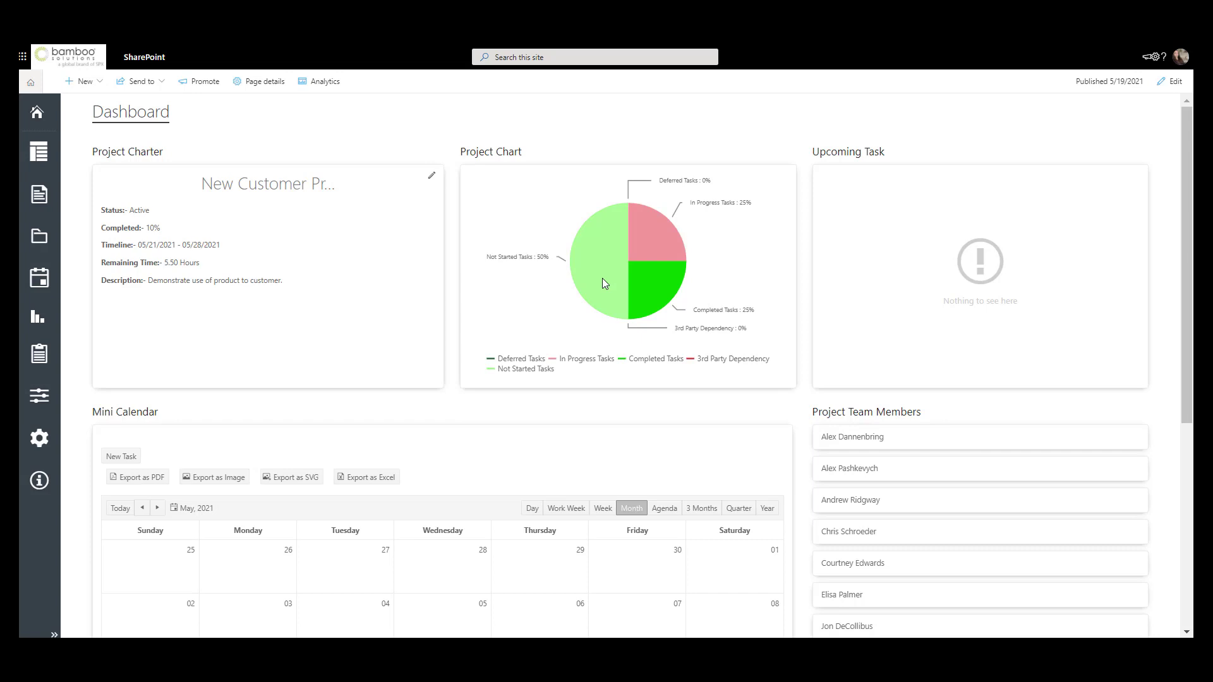
pyautogui.scroll(-2, 745, 281)
pyautogui.scroll(-4, 618, 335)
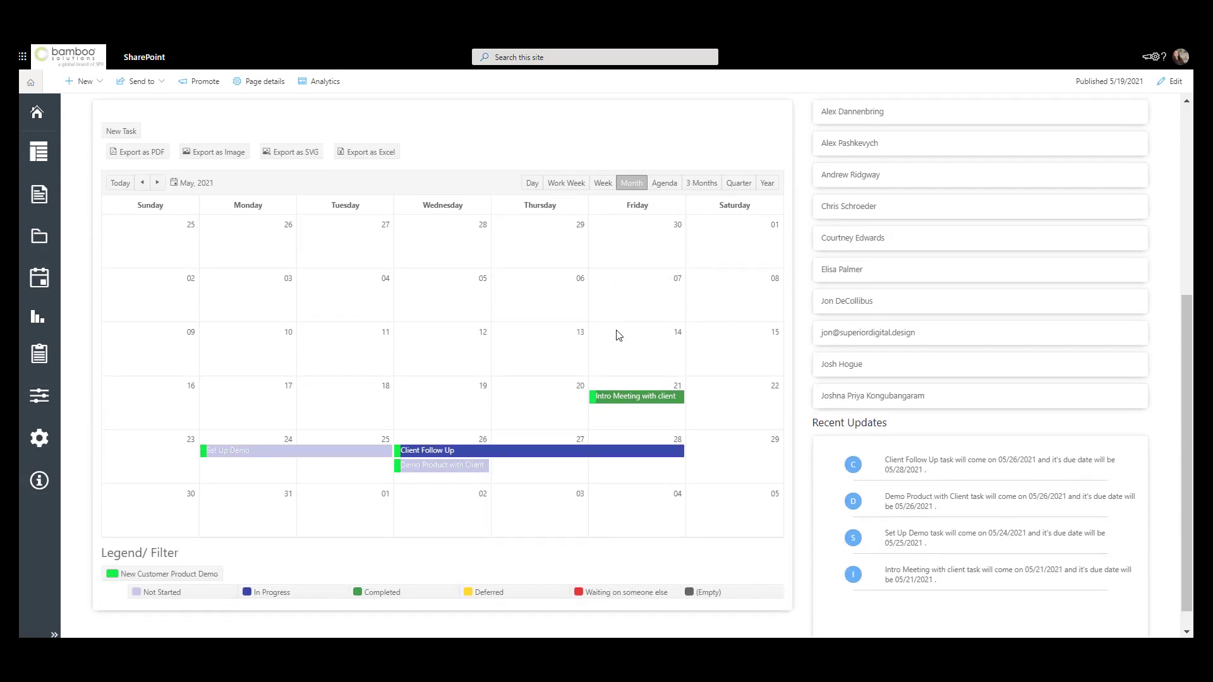
pyautogui.scroll(-1, 618, 335)
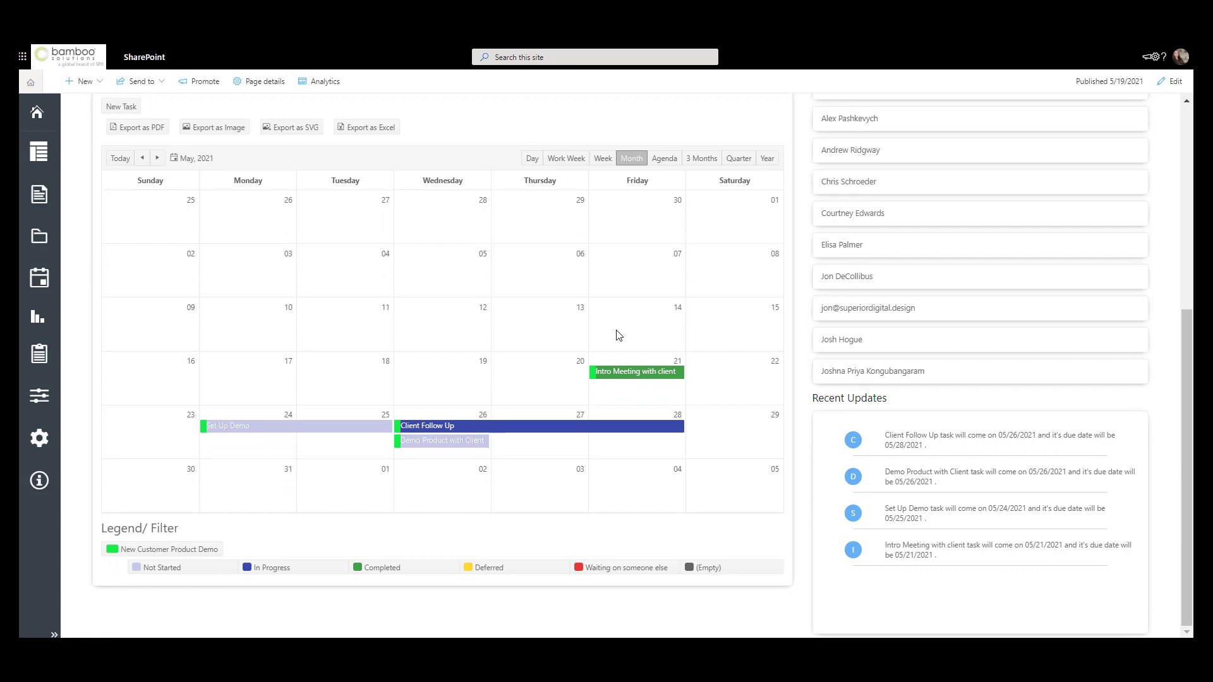
pyautogui.scroll(3, 618, 335)
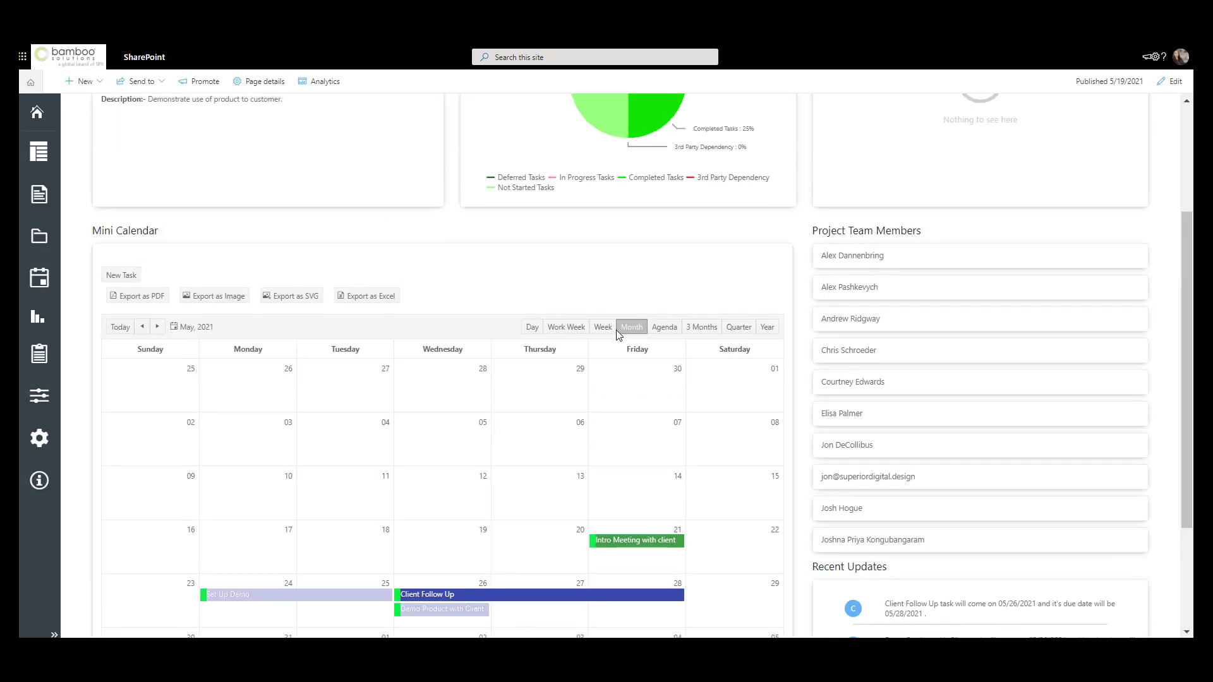
pyautogui.scroll(-3, 618, 334)
pyautogui.scroll(6, 616, 335)
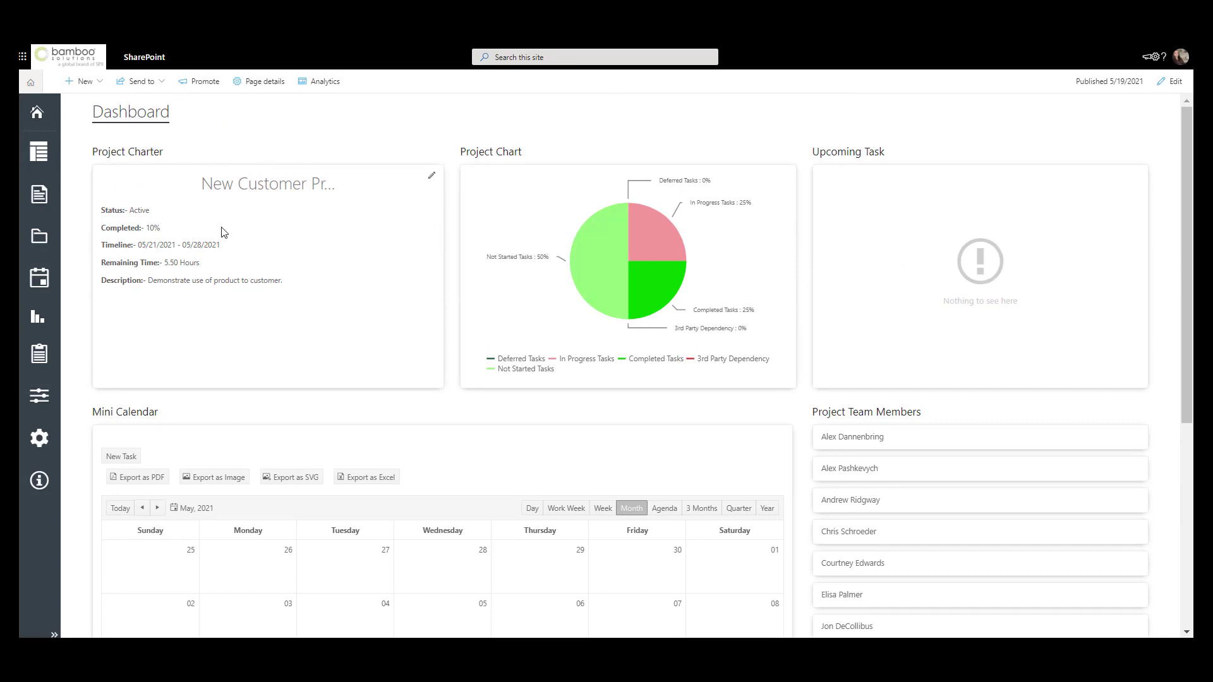
pyautogui.click(432, 177)
pyautogui.press('Escape')
pyautogui.click(43, 156)
# Step: Open the New Customer Product Demo task list and try the Board and My Tasks views
pyautogui.click(46, 202)
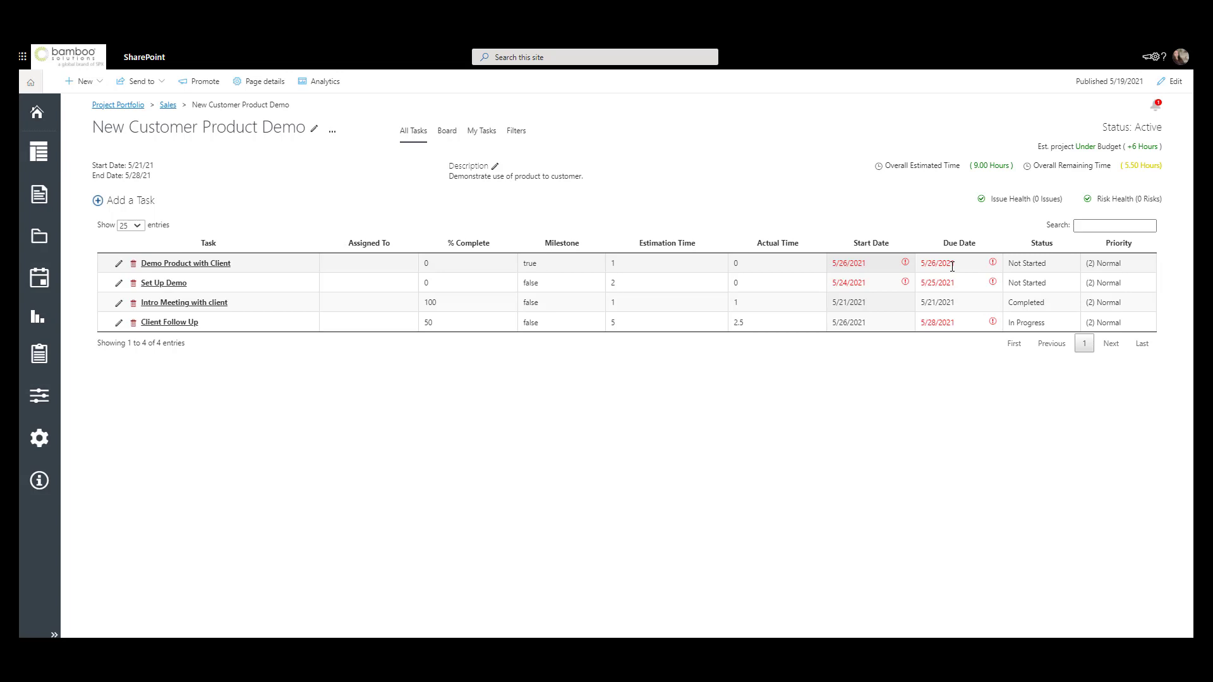
pyautogui.click(447, 135)
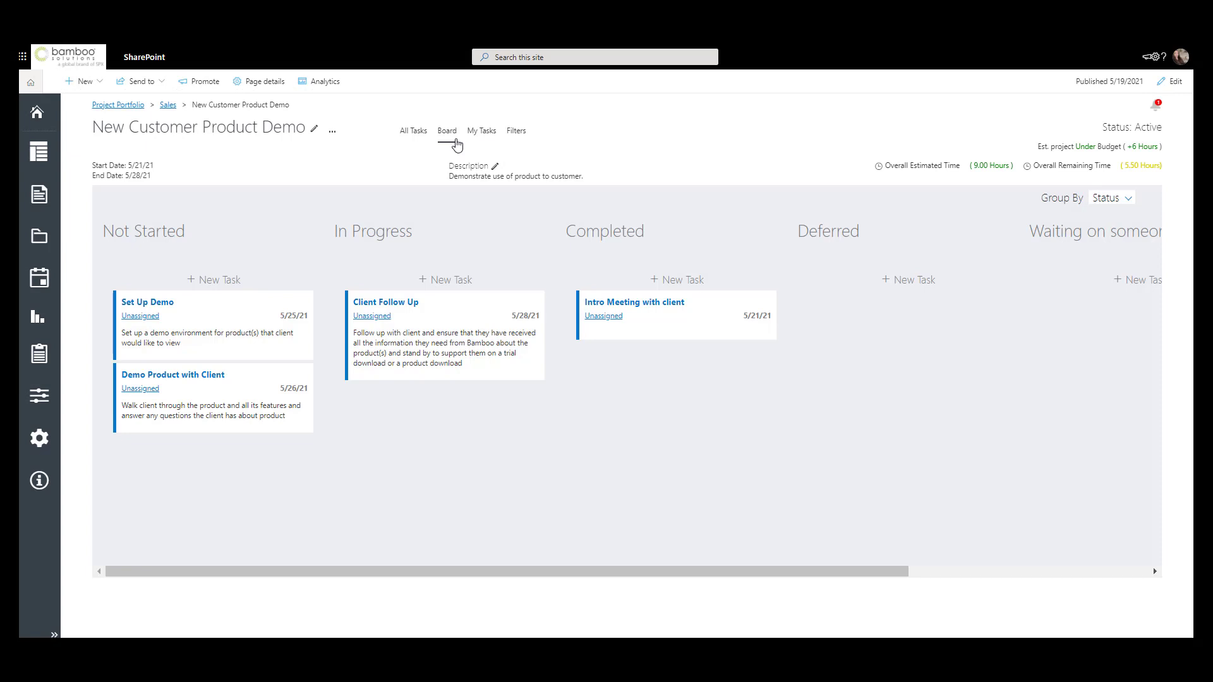
pyautogui.click(479, 140)
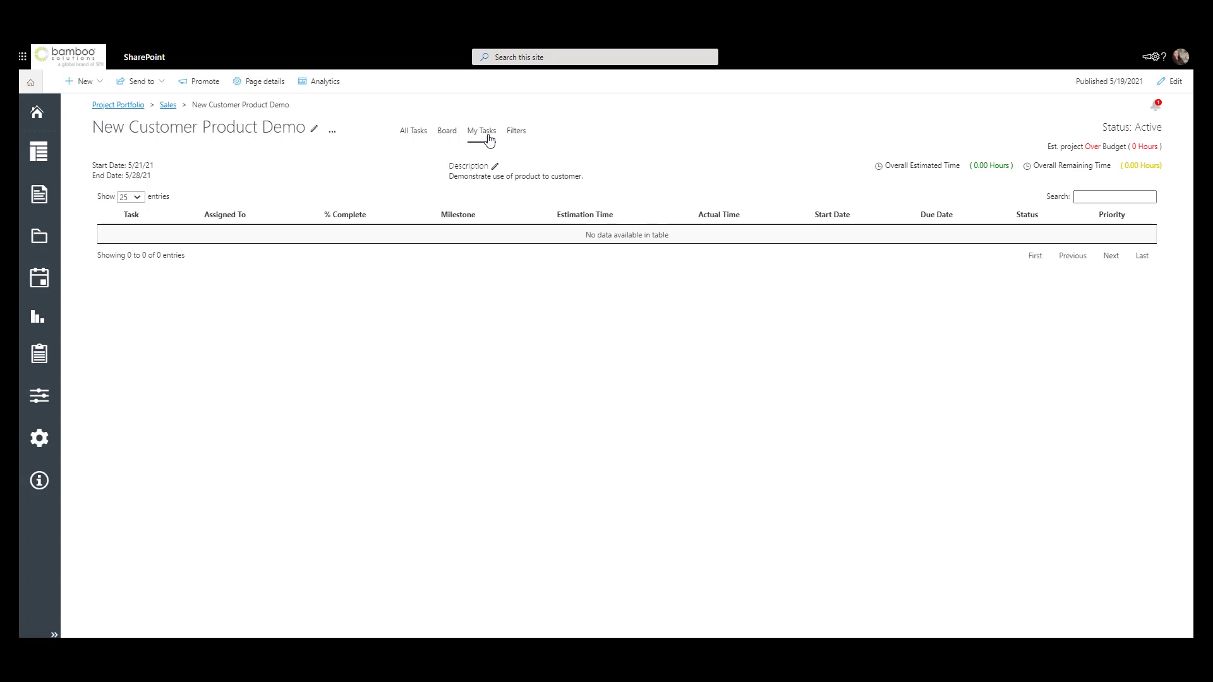
# Step: Check the date filters, view Demo Product with Client's subtasks, and return to the project
pyautogui.click(516, 134)
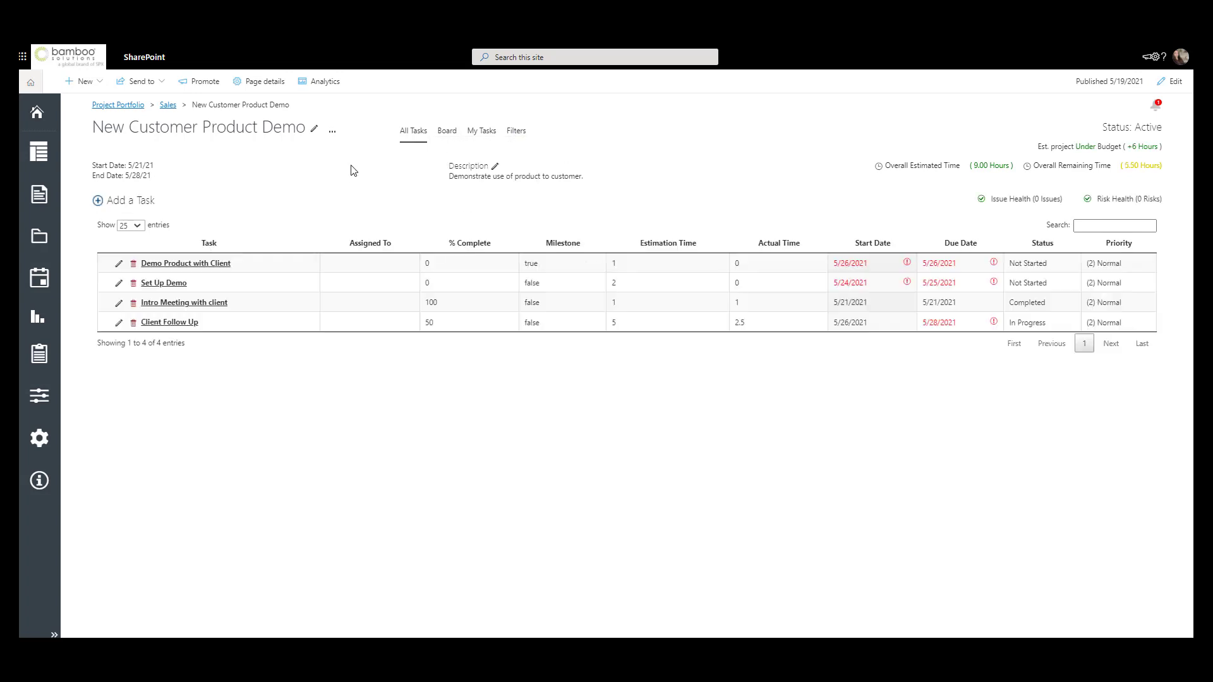
pyautogui.click(184, 265)
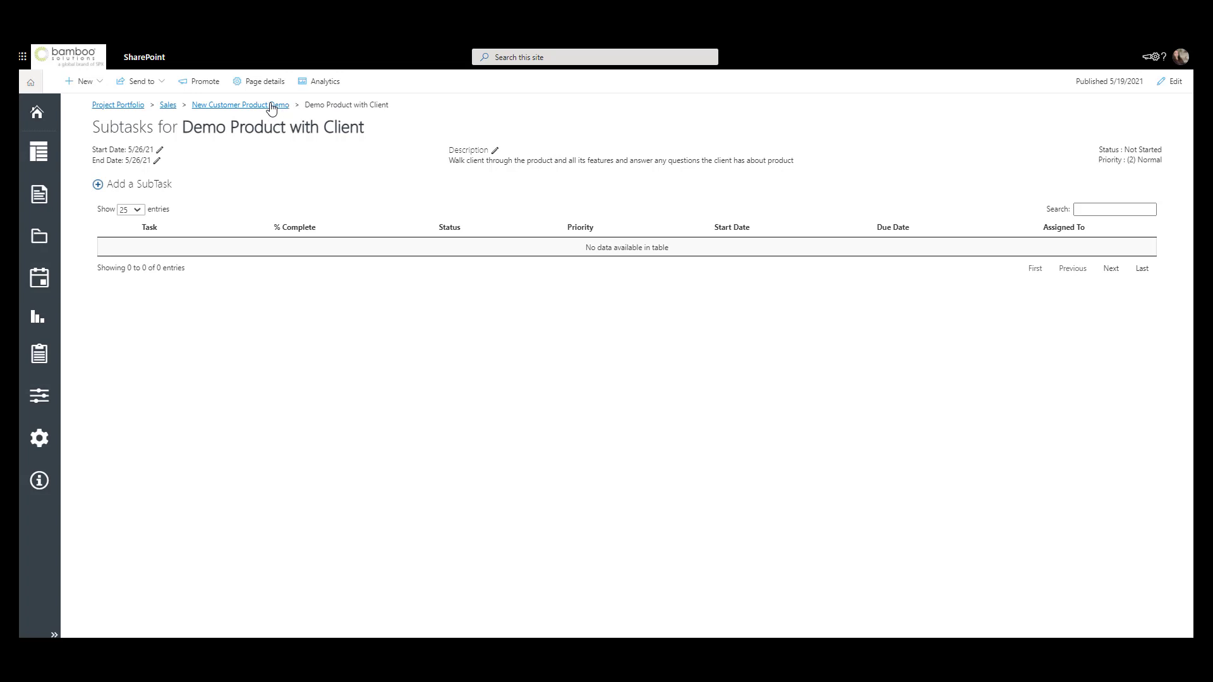
pyautogui.click(272, 105)
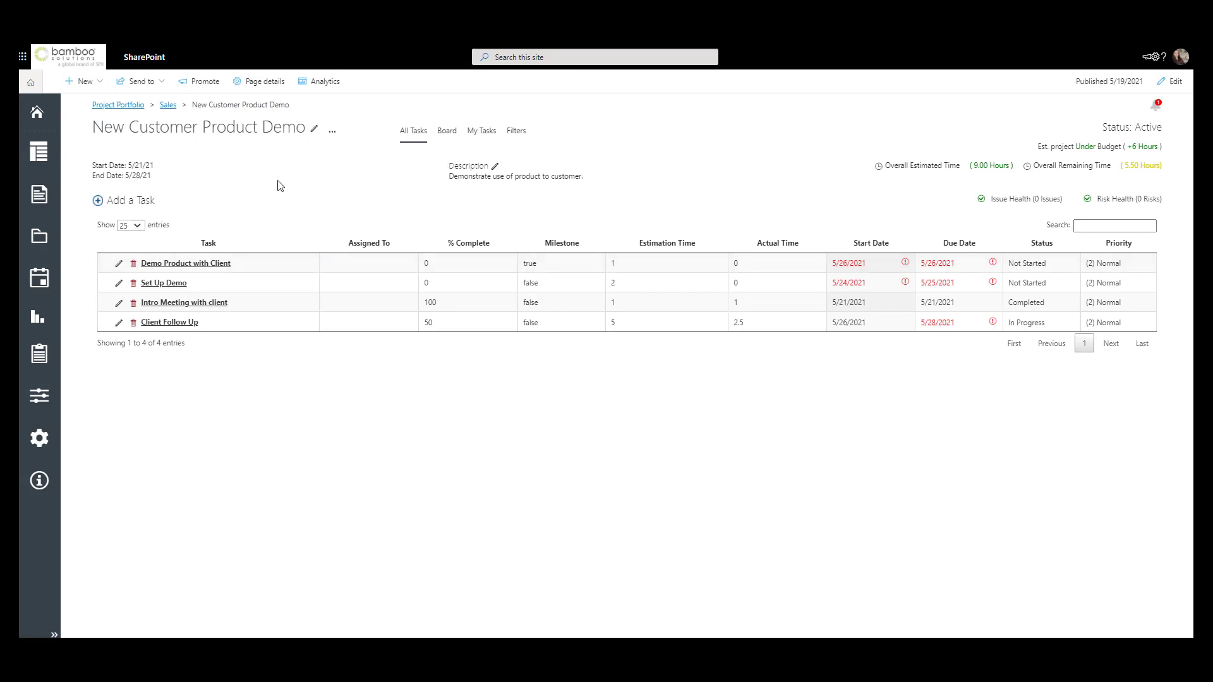
# Step: Look at the project's document library, then open its May 2021 task calendar
pyautogui.click(40, 243)
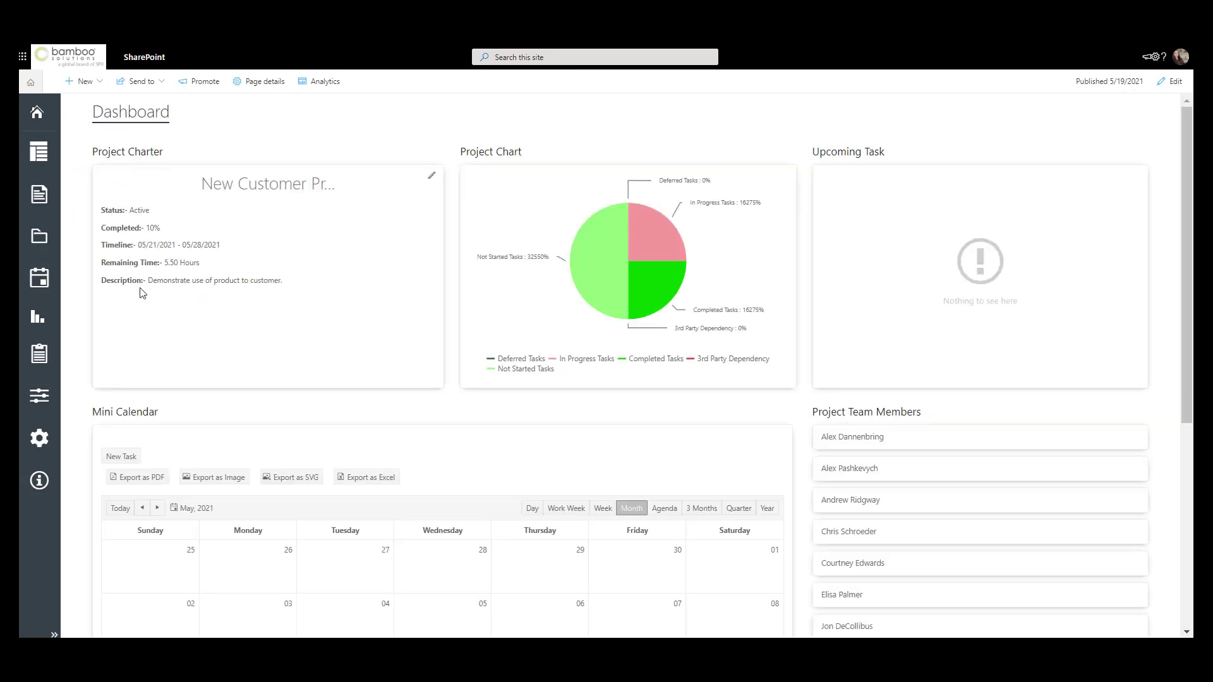
pyautogui.click(43, 284)
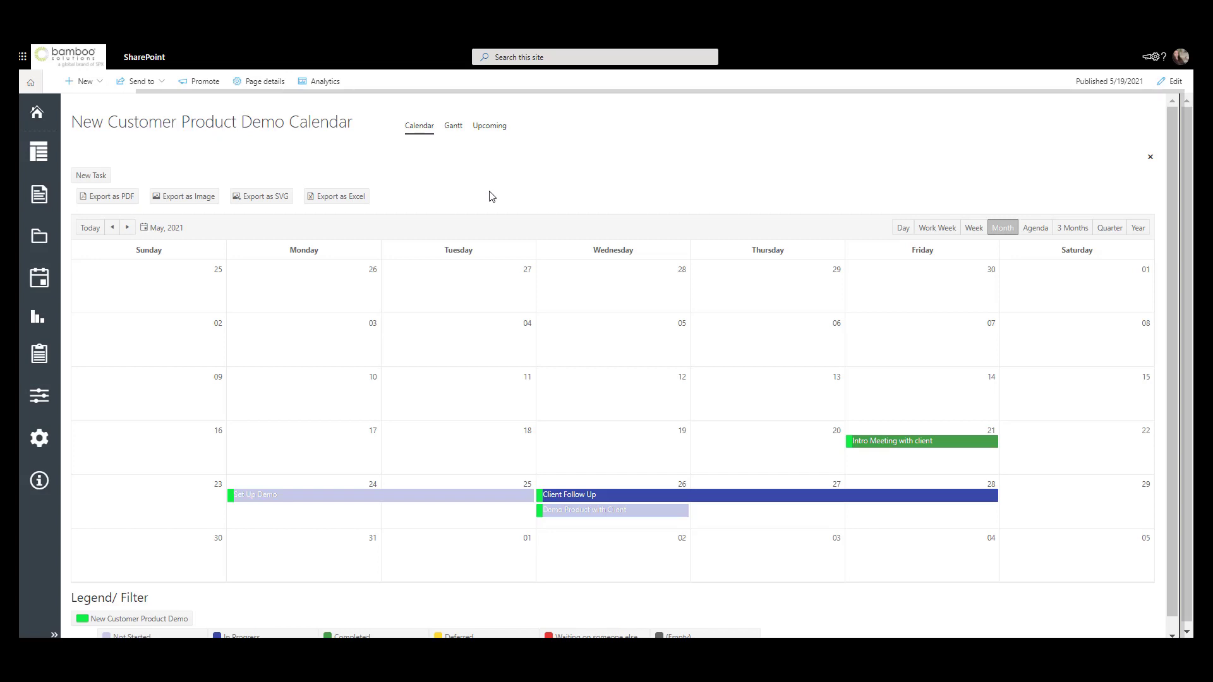
pyautogui.scroll(-1, 489, 192)
# Step: Scroll through the project's analytics charts, then open the empty Issues and Risks lists
pyautogui.click(39, 321)
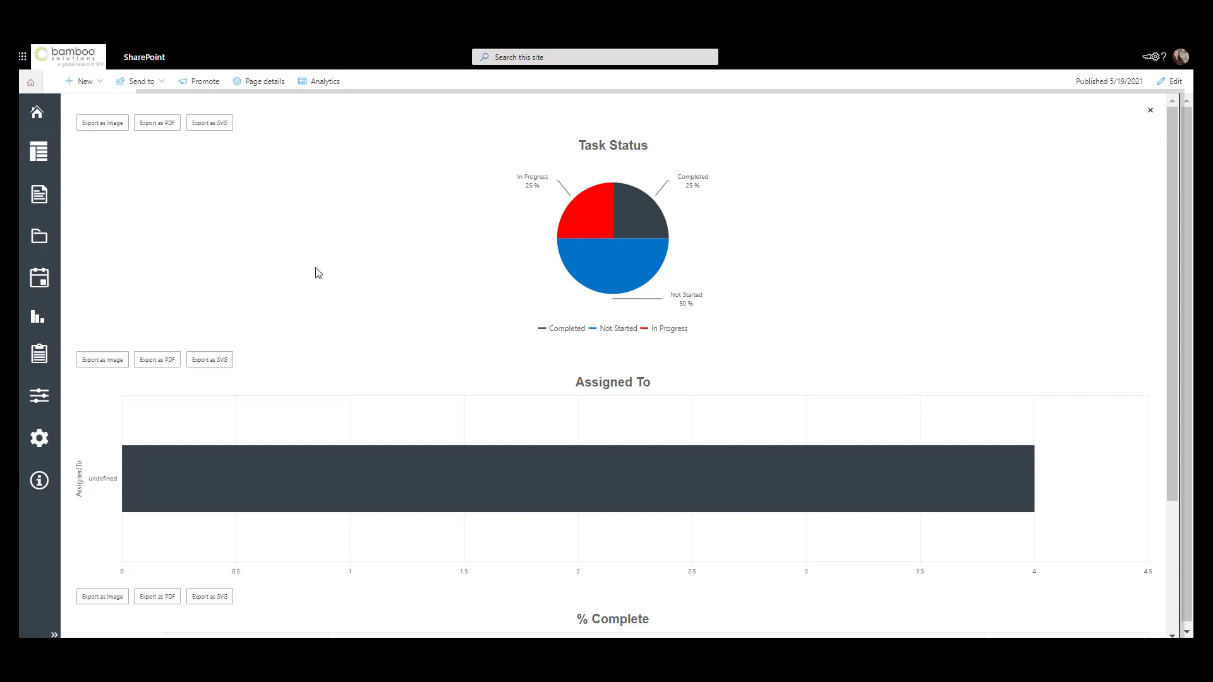
pyautogui.scroll(-3, 318, 273)
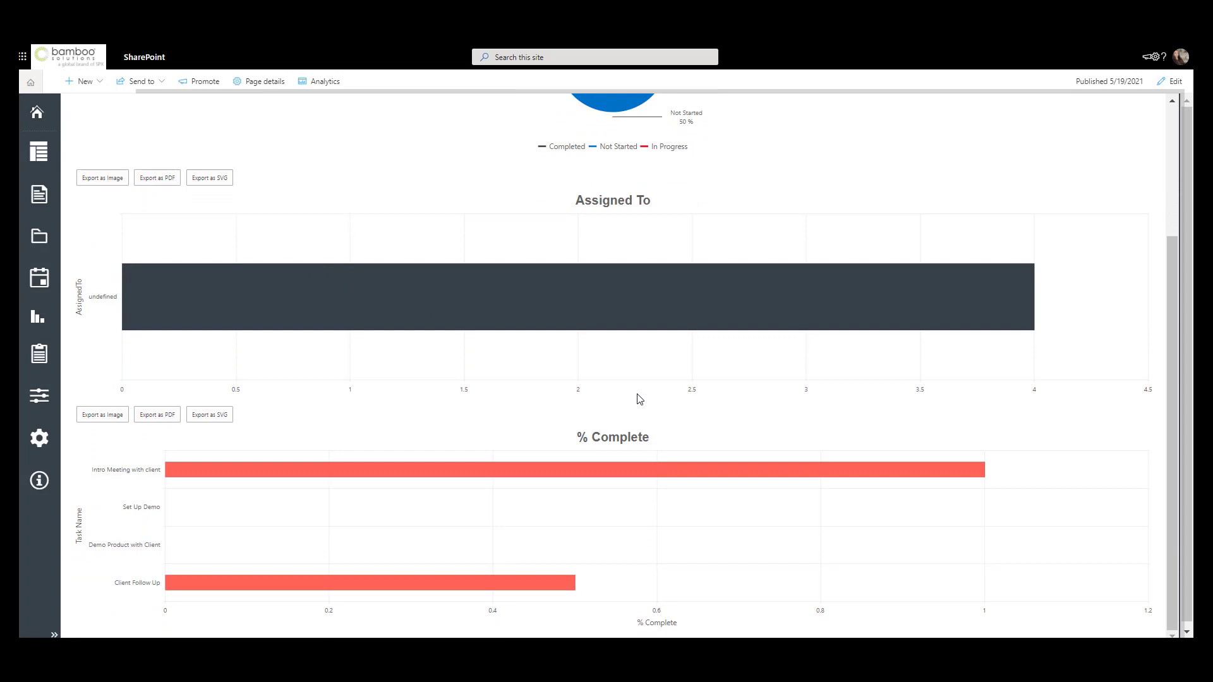
pyautogui.scroll(-1, 645, 430)
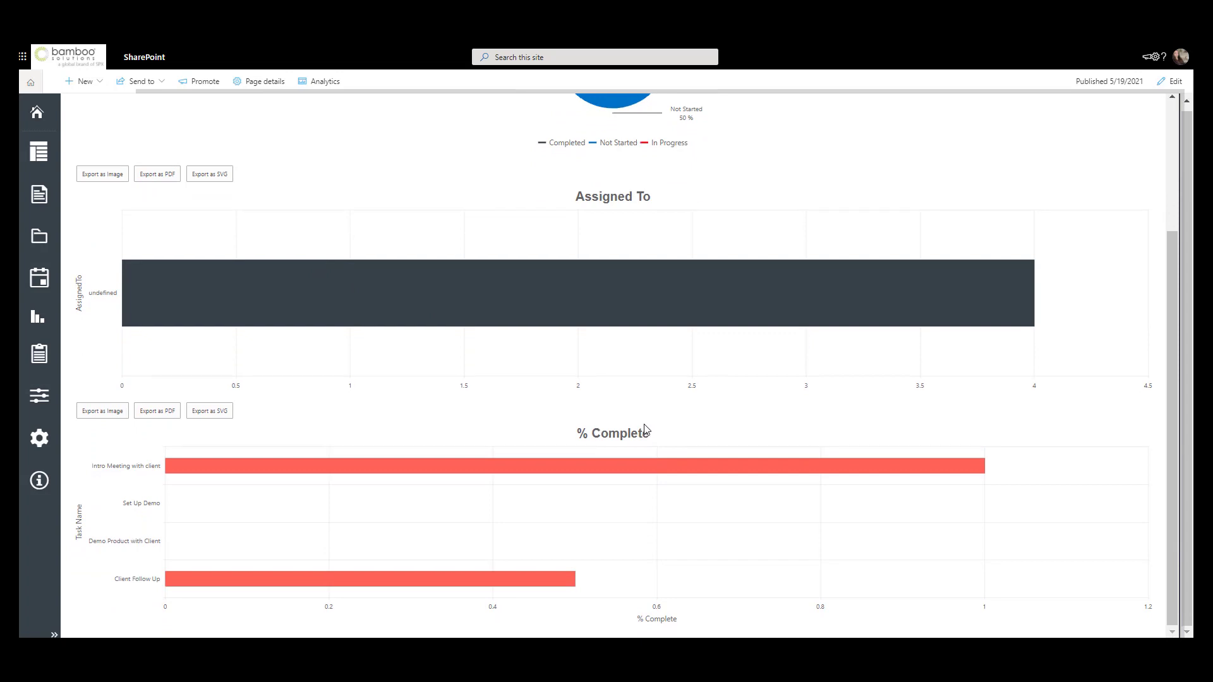
pyautogui.click(39, 354)
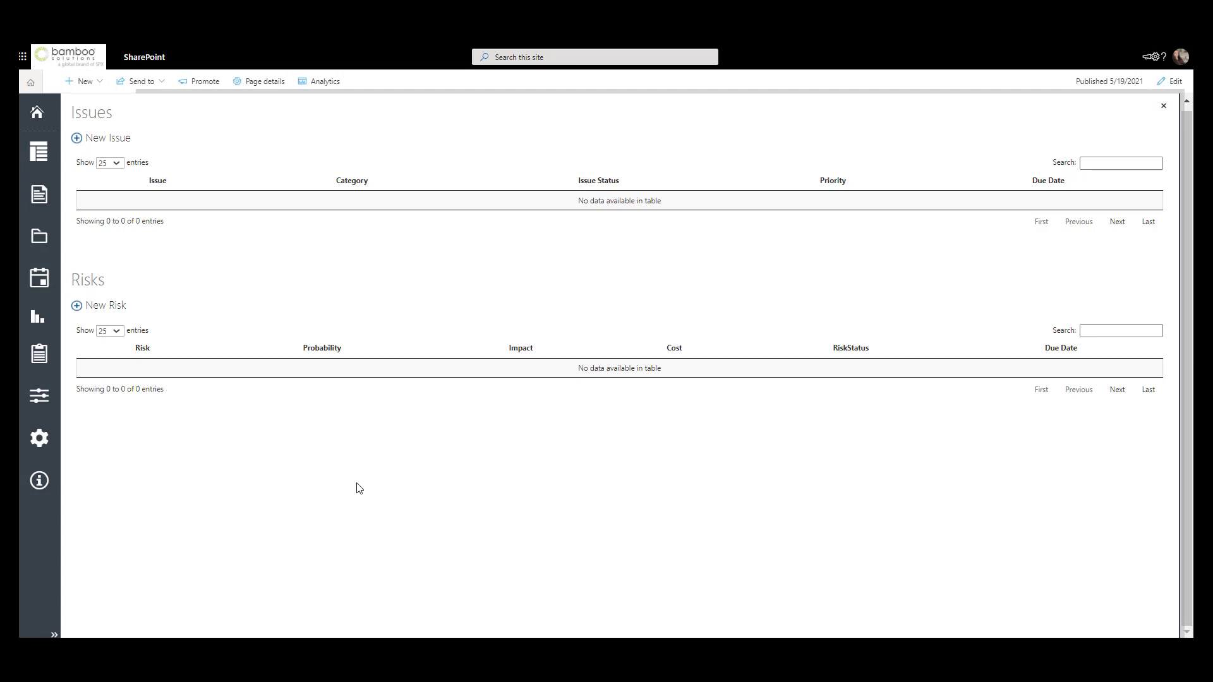
# Step: Bring up the New Issue form for the project
pyautogui.click(122, 138)
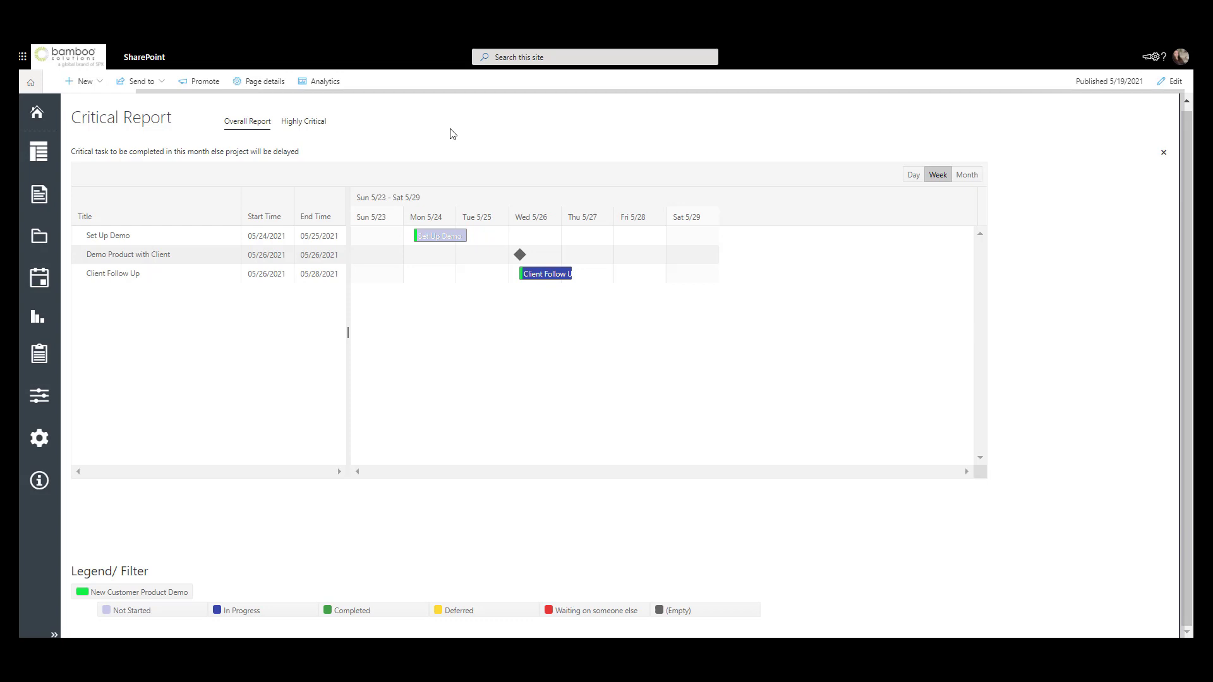
# Step: Open the New Customer Product Demo project settings from the sidebar gear
pyautogui.click(36, 455)
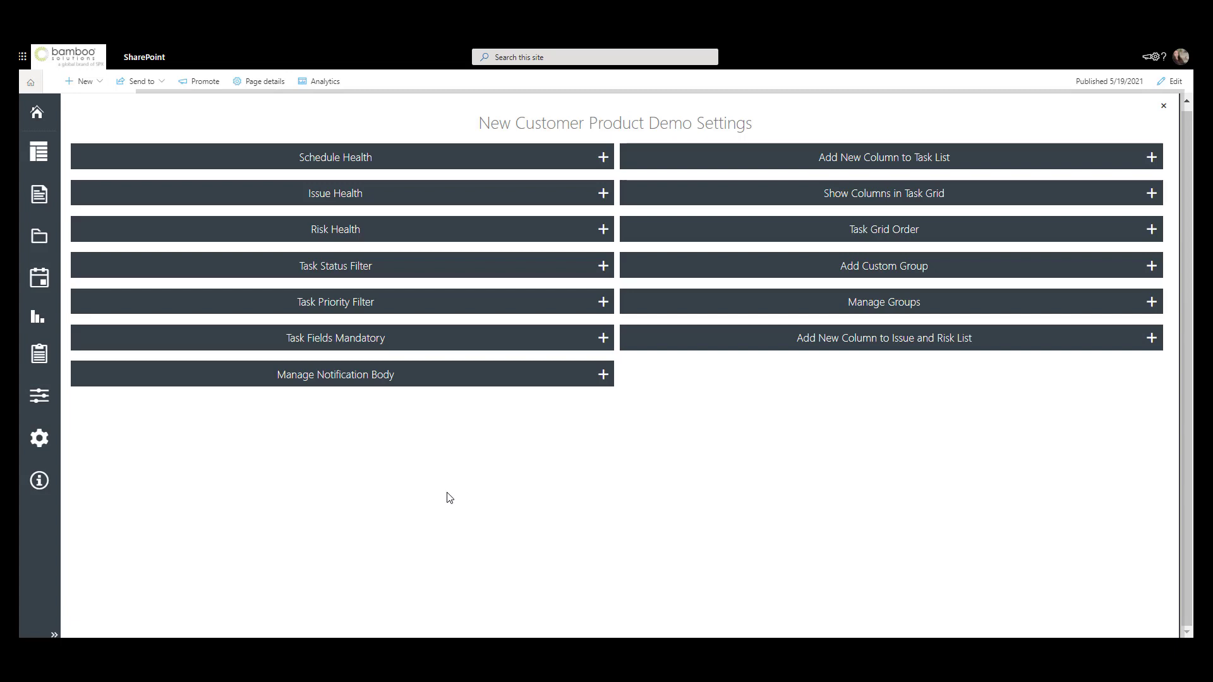
# Step: View and dismiss the About information, then go back to the Project Portfolio home page
pyautogui.click(39, 482)
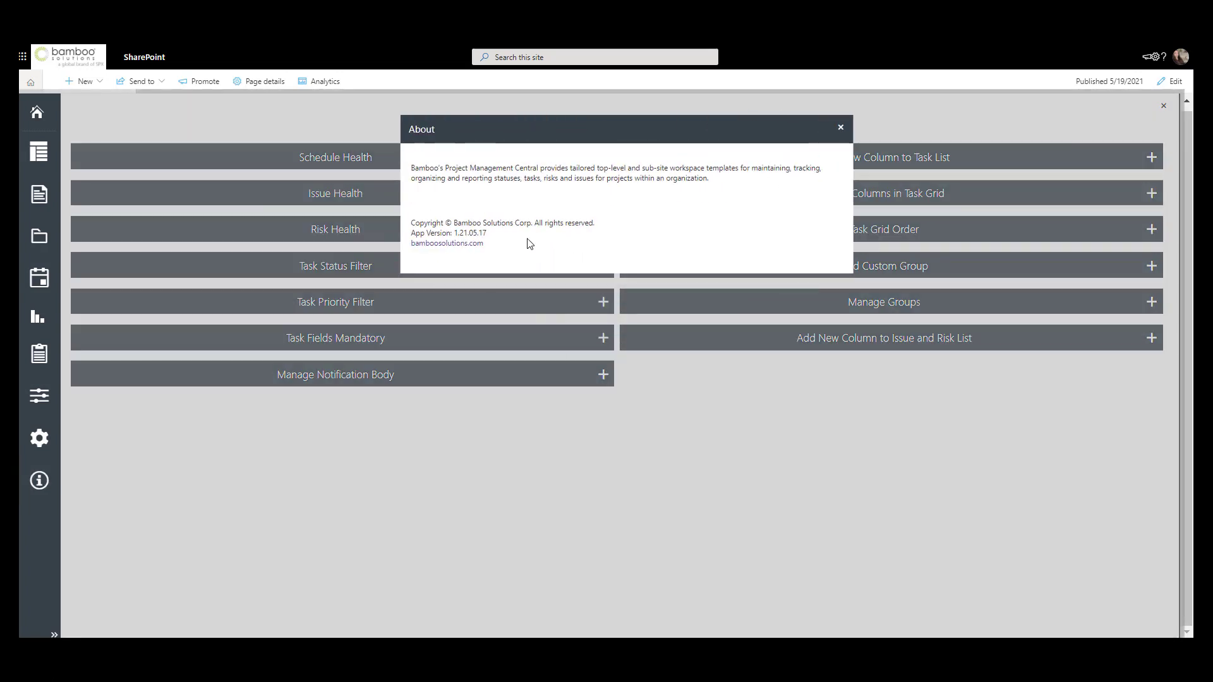
pyautogui.click(841, 128)
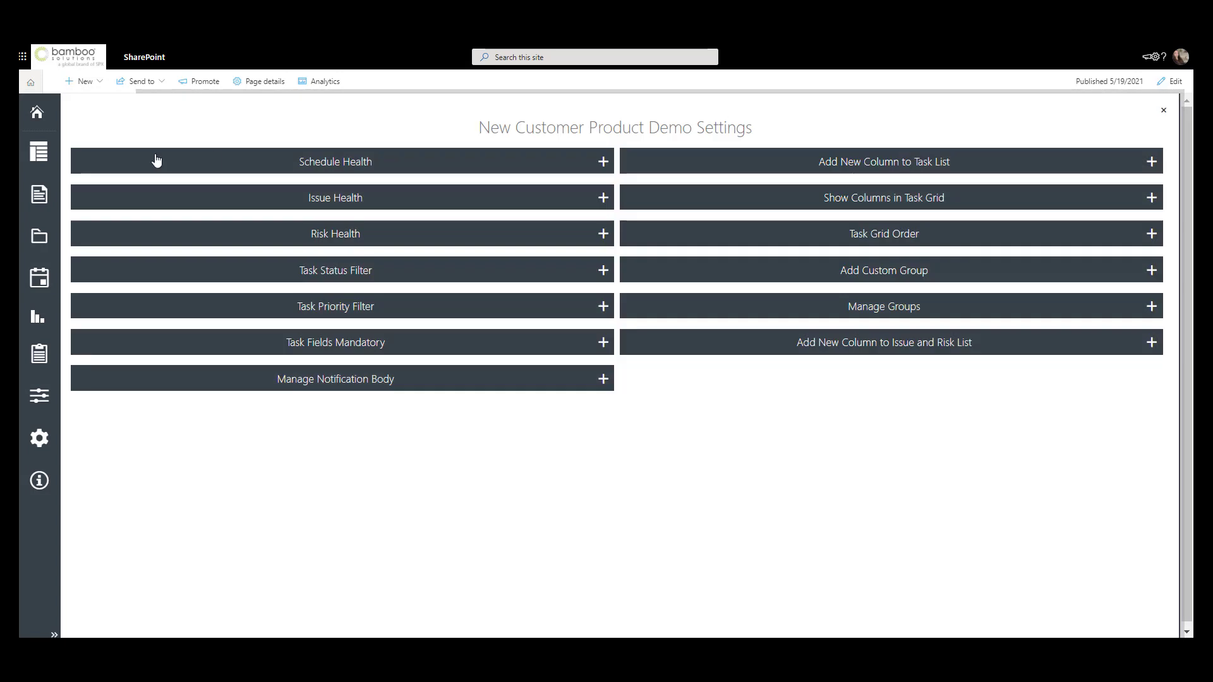
pyautogui.click(38, 113)
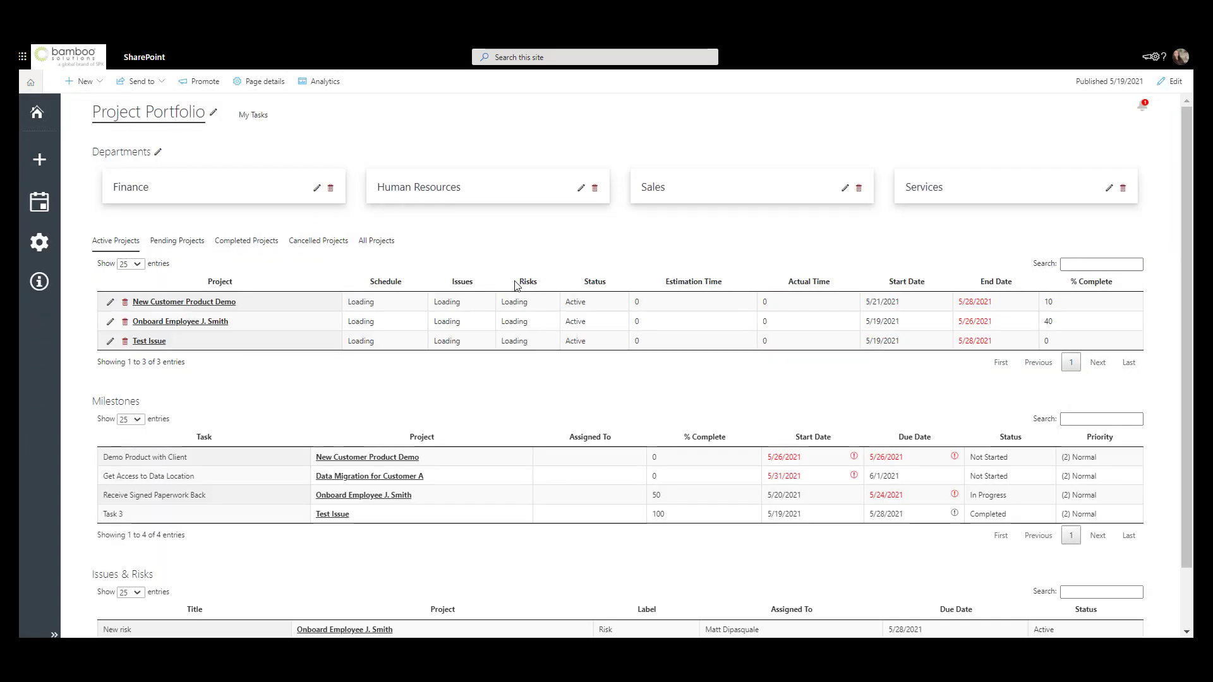